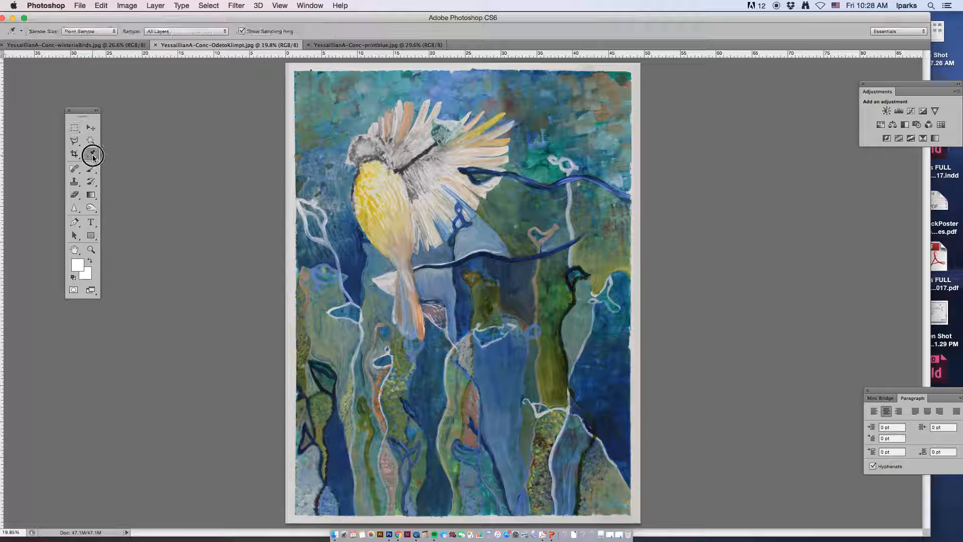
# - Sample the paper border's color with the Eyedropper and reposition the Tools panel beside the canvas
pyautogui.click(636, 65)
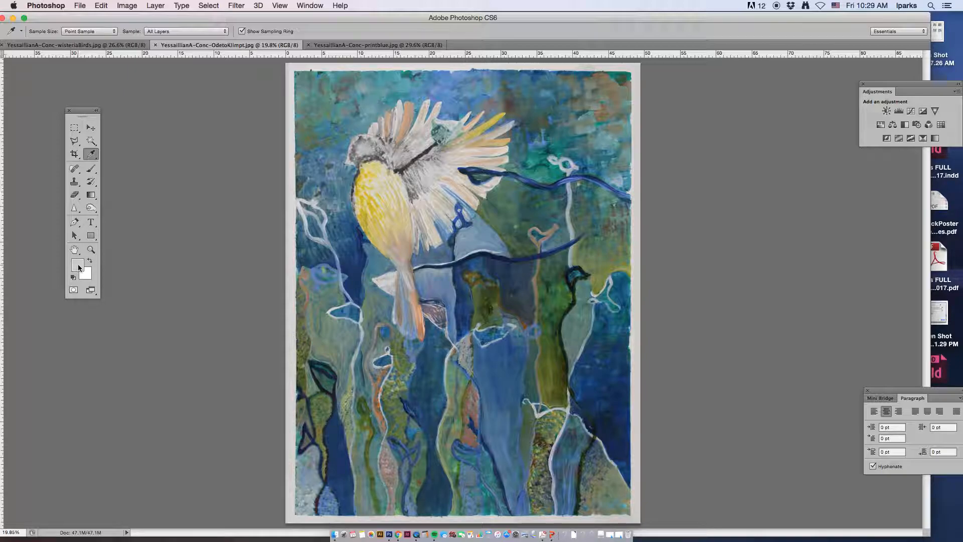
pyautogui.moveTo(84, 111); pyautogui.dragTo(163, 99)
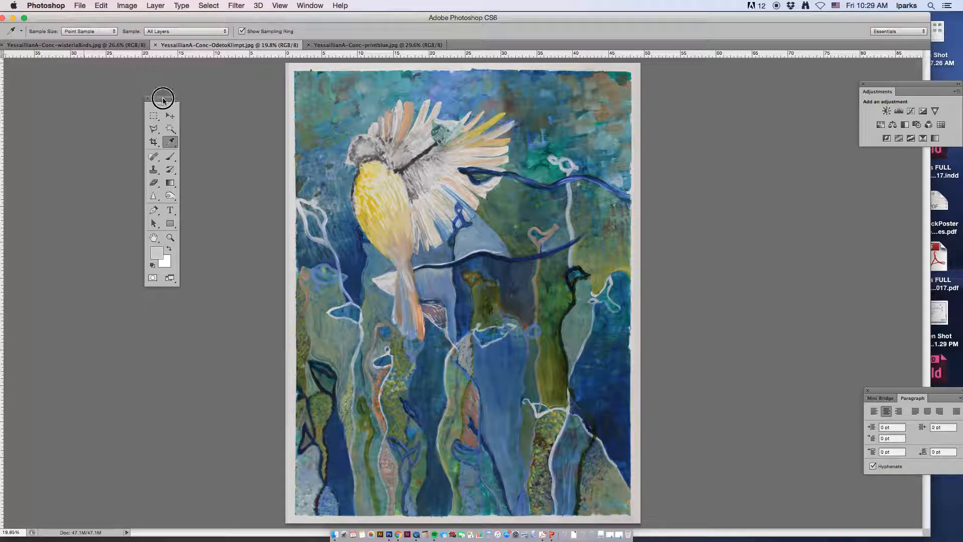
pyautogui.click(160, 104)
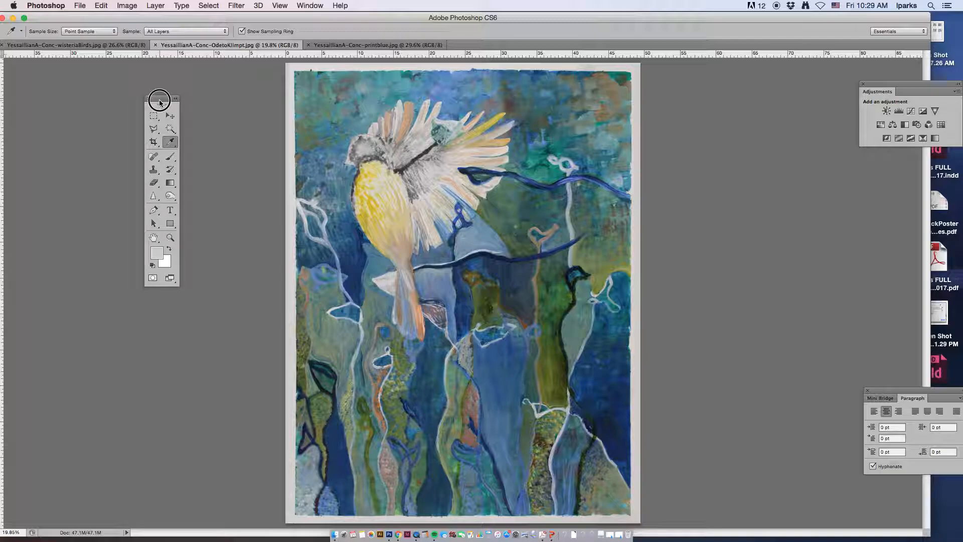
# - Preview a Threshold adjustment with the level raised to 217, then cancel it
pyautogui.click(131, 8)
pyautogui.moveTo(196, 37)
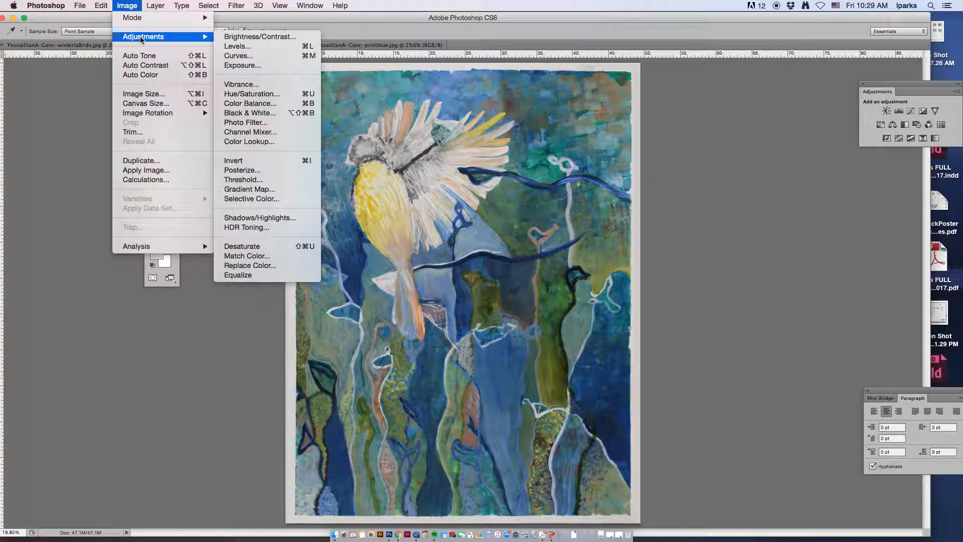
pyautogui.click(268, 184)
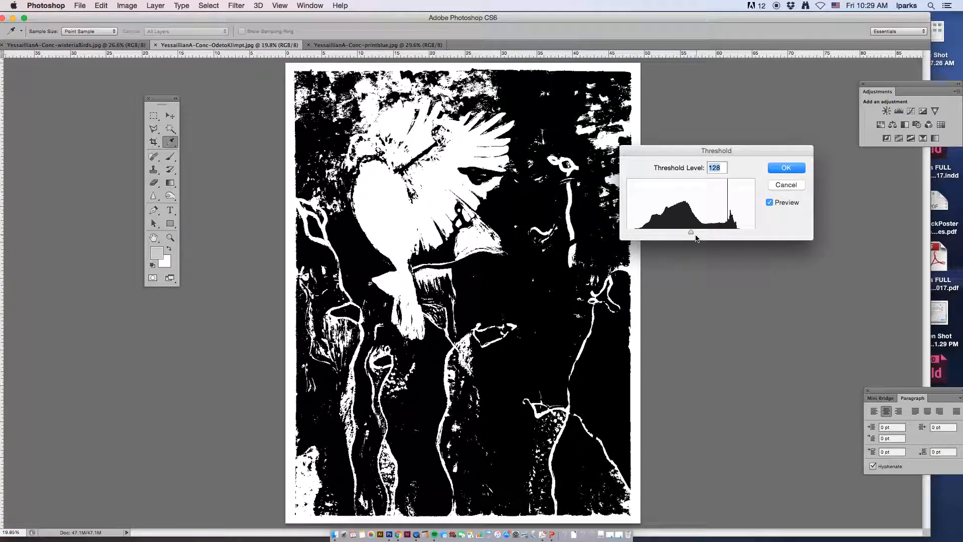
pyautogui.moveTo(692, 234)
pyautogui.mouseDown()
pyautogui.moveTo(753, 235)
pyautogui.moveTo(735, 233)
pyautogui.mouseUp()
pyautogui.click(755, 232)
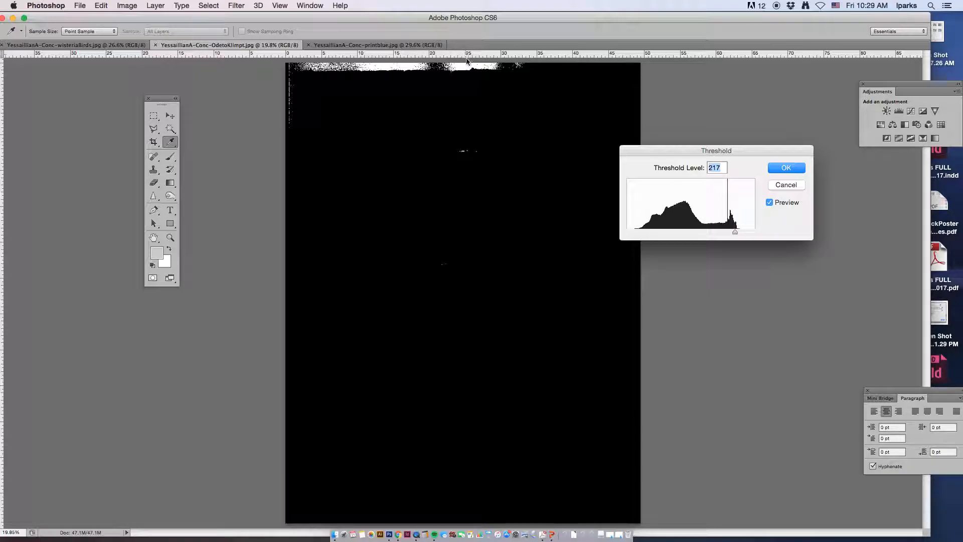
pyautogui.click(785, 185)
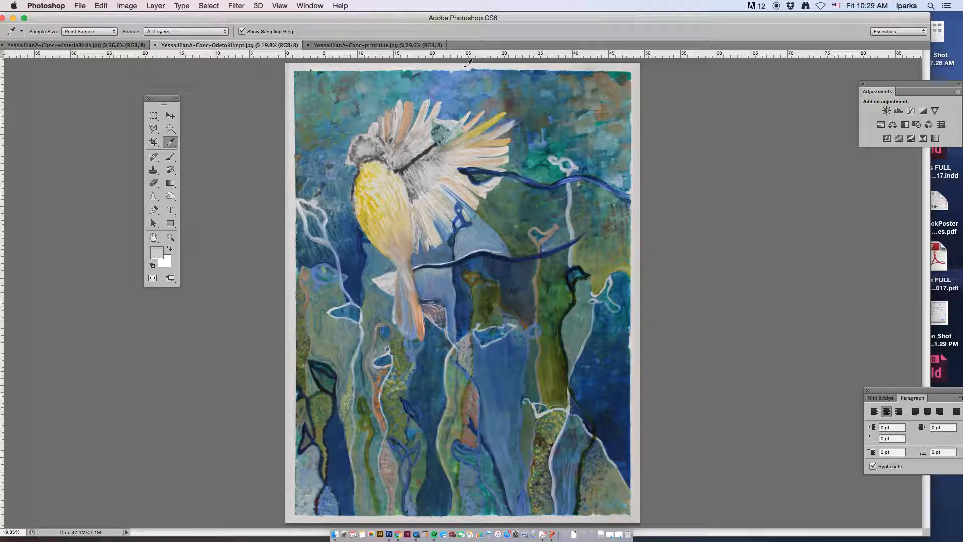
# - Try setting the Levels white point by sampling the paper's top and right edges, then cancel
pyautogui.click(116, 6)
pyautogui.moveTo(160, 37)
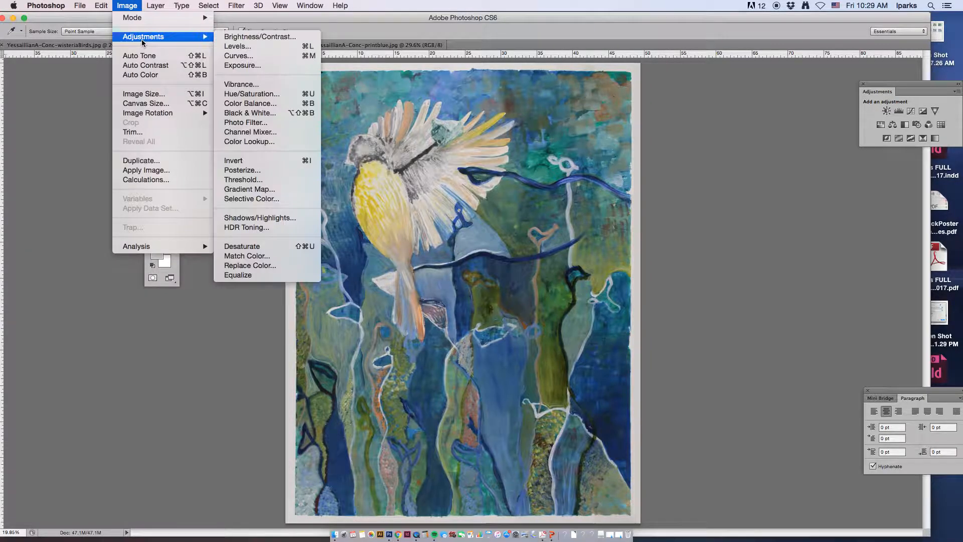
pyautogui.click(265, 46)
pyautogui.moveTo(803, 189); pyautogui.dragTo(723, 121)
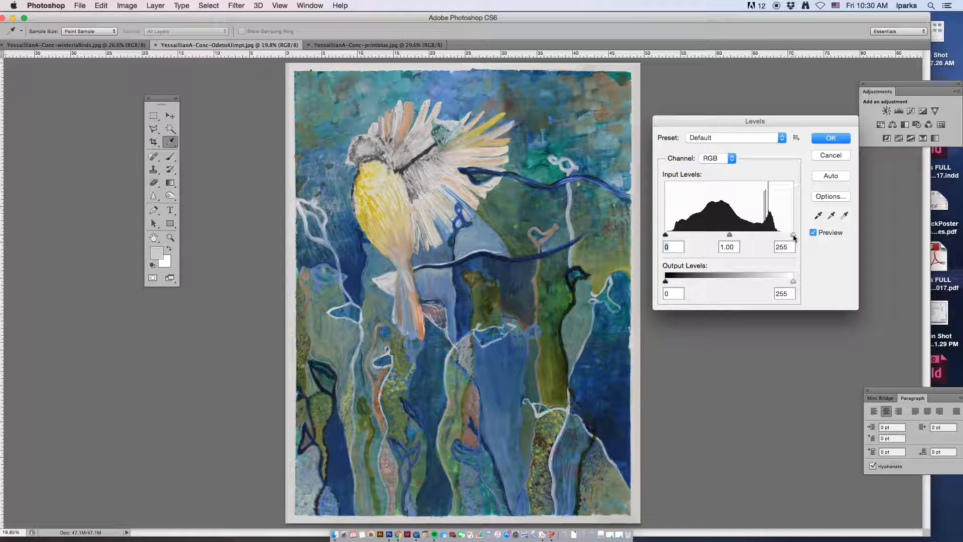
pyautogui.moveTo(792, 235)
pyautogui.mouseDown()
pyautogui.moveTo(779, 233)
pyautogui.moveTo(800, 235)
pyautogui.mouseUp()
pyautogui.click(844, 216)
pyautogui.click(846, 216)
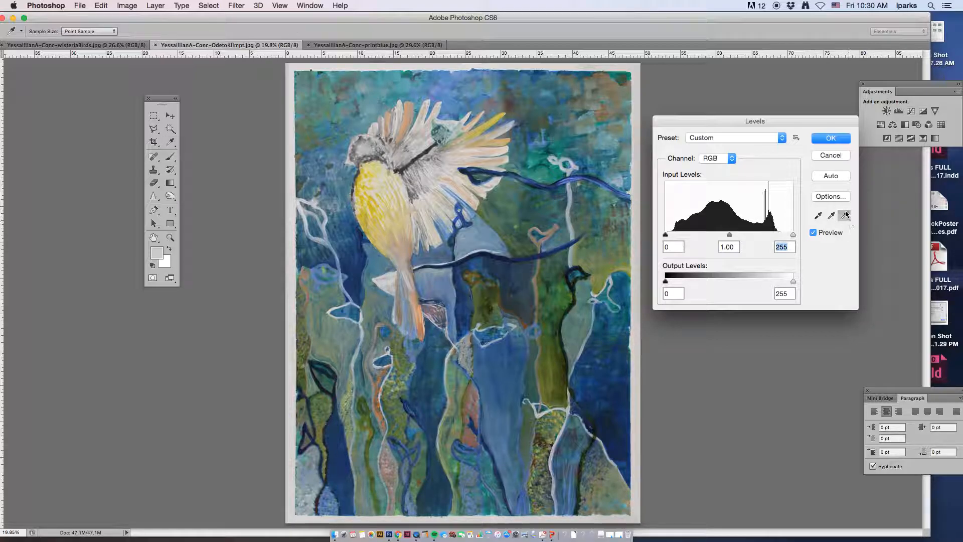
pyautogui.click(467, 65)
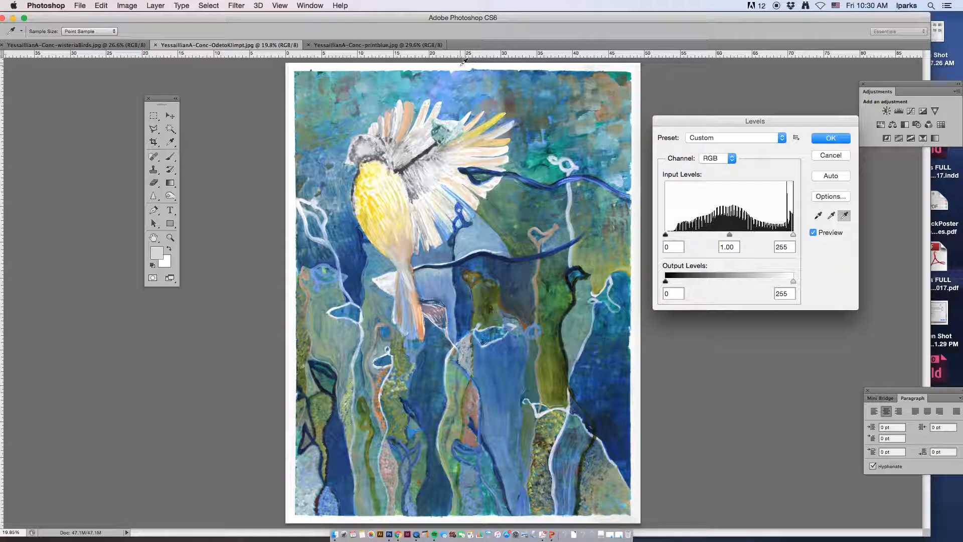
pyautogui.click(641, 224)
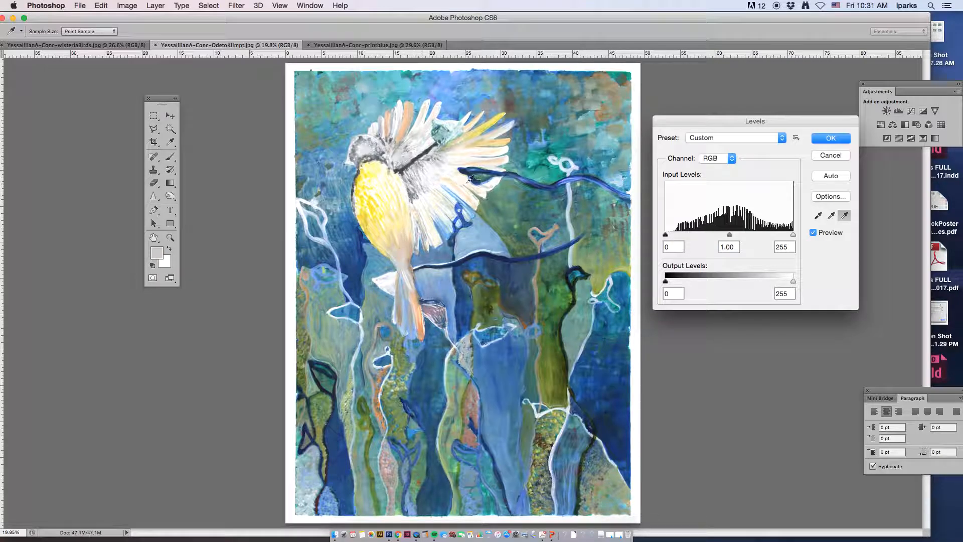
pyautogui.click(830, 156)
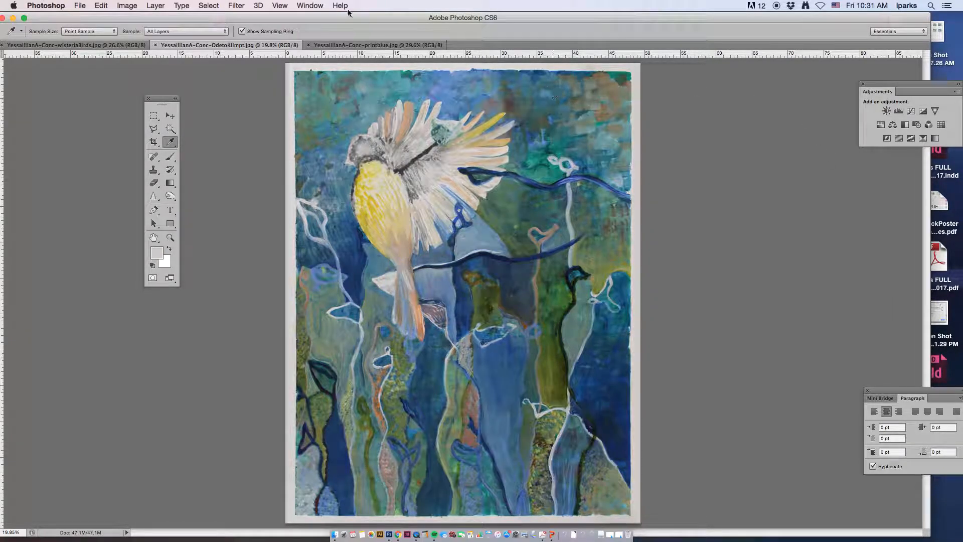
# - Open Levels, set the white point by sampling the paper's top edge, and apply it
pyautogui.press('super+l')
pyautogui.click(844, 216)
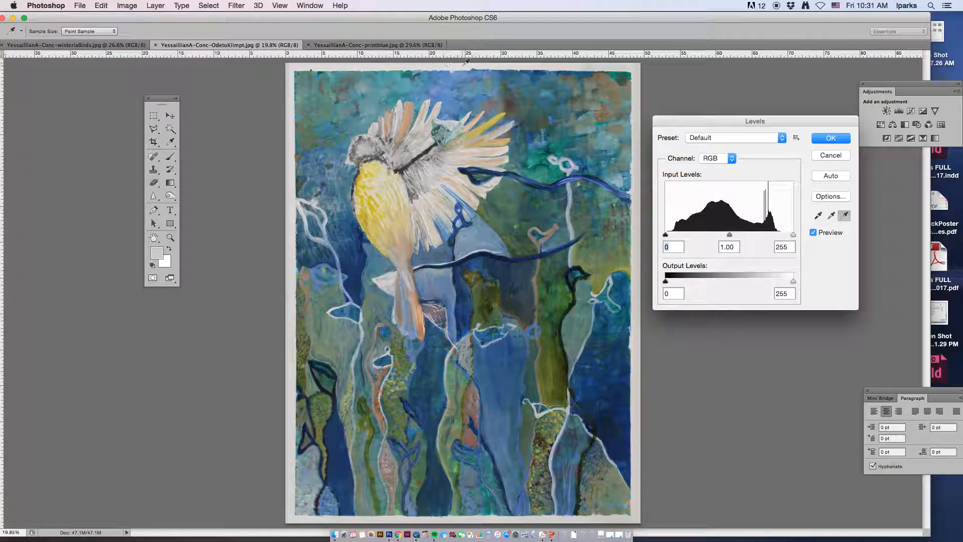
pyautogui.click(465, 63)
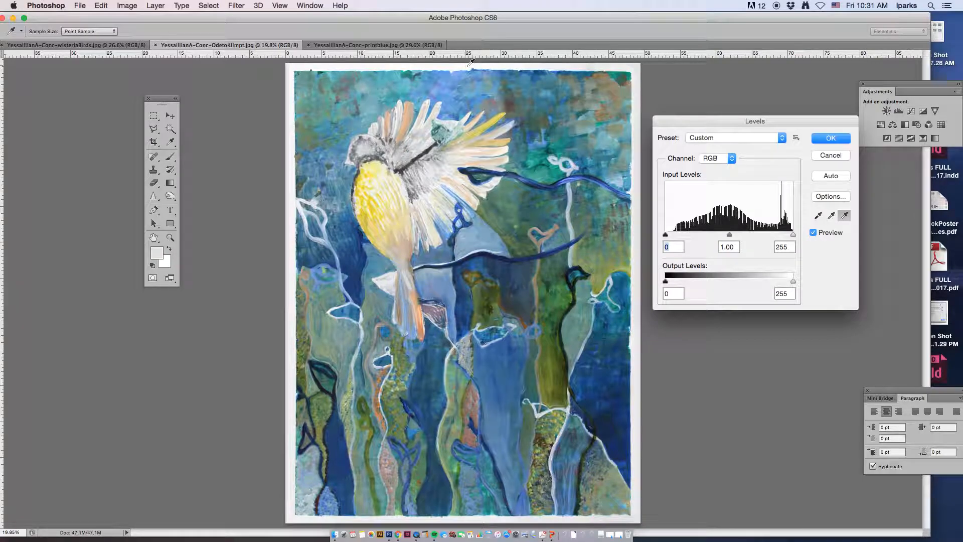
pyautogui.click(846, 137)
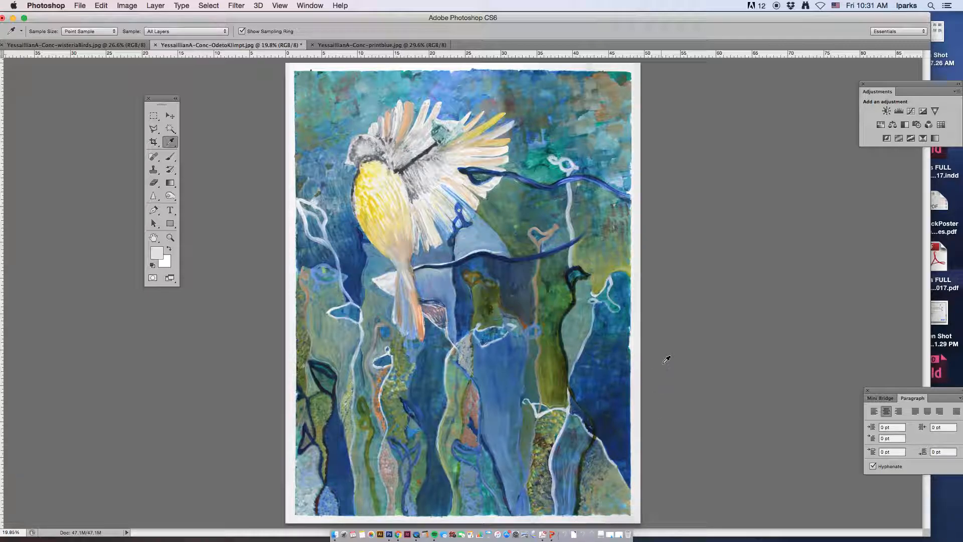
# - Zoom out, choose the Dodge Tool and enlarge its brush well beyond the paper margin width
pyautogui.press('super+minus')
pyautogui.moveTo(171, 196); pyautogui.dragTo(203, 196)
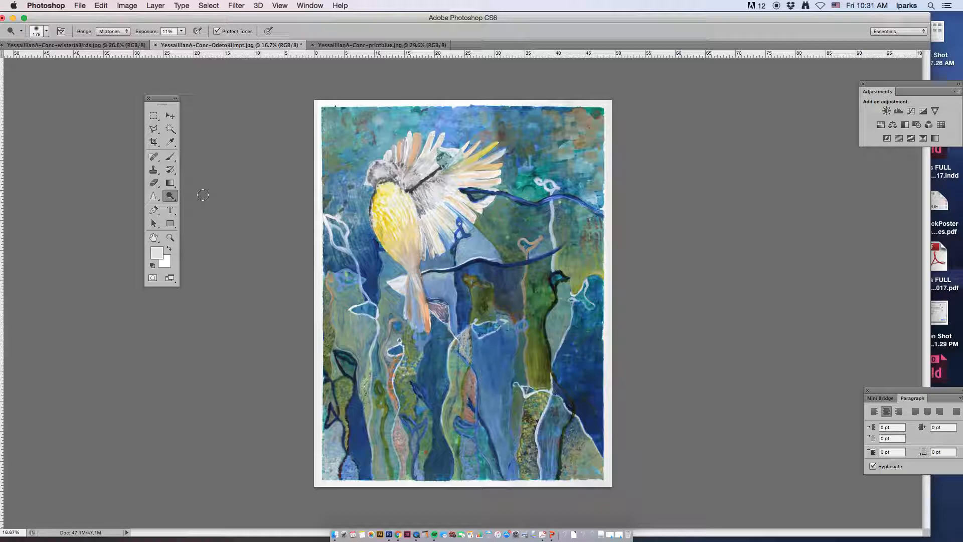
pyautogui.click(172, 199)
pyautogui.press(']')
pyautogui.press(']')
pyautogui.press(']')
pyautogui.press(']')
pyautogui.press(']')
pyautogui.click(171, 197)
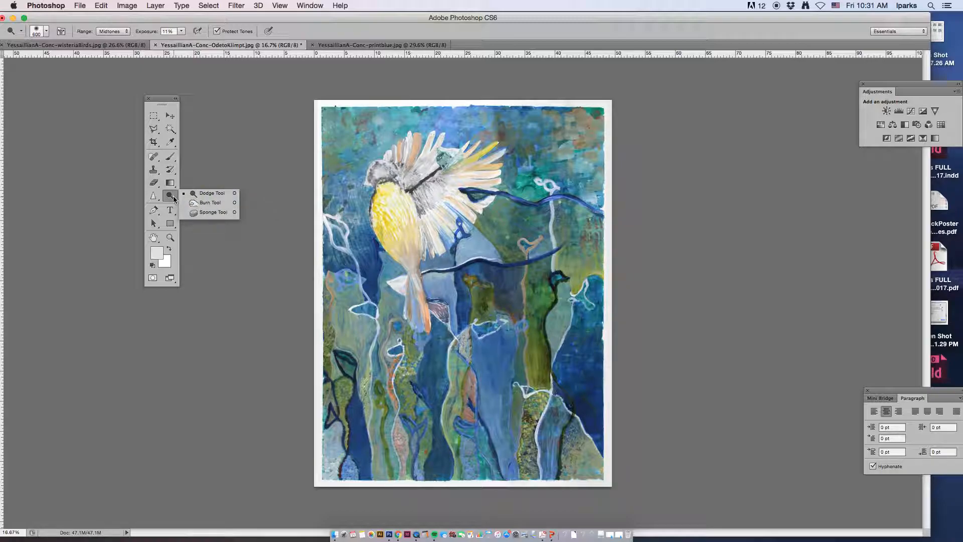
pyautogui.click(211, 193)
pyautogui.press(']')
pyautogui.press(']')
pyautogui.press(']')
pyautogui.press(']')
pyautogui.press(']')
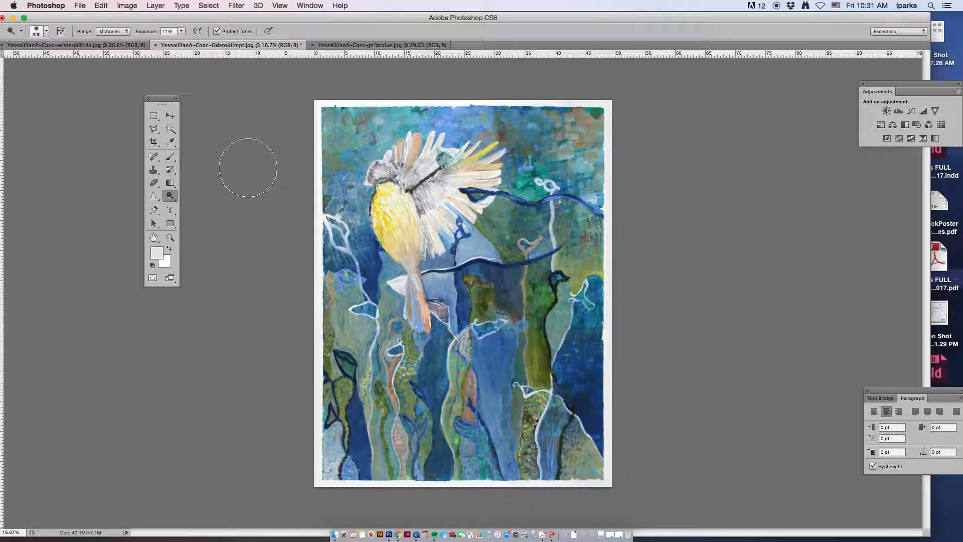
pyautogui.press(']')
pyautogui.press(']')
pyautogui.press(']')
pyautogui.press(']')
pyautogui.press(']')
pyautogui.press(']')
pyautogui.press(']')
# - Set the Dodge range to Highlights and the exposure to 3%
pyautogui.click(115, 31)
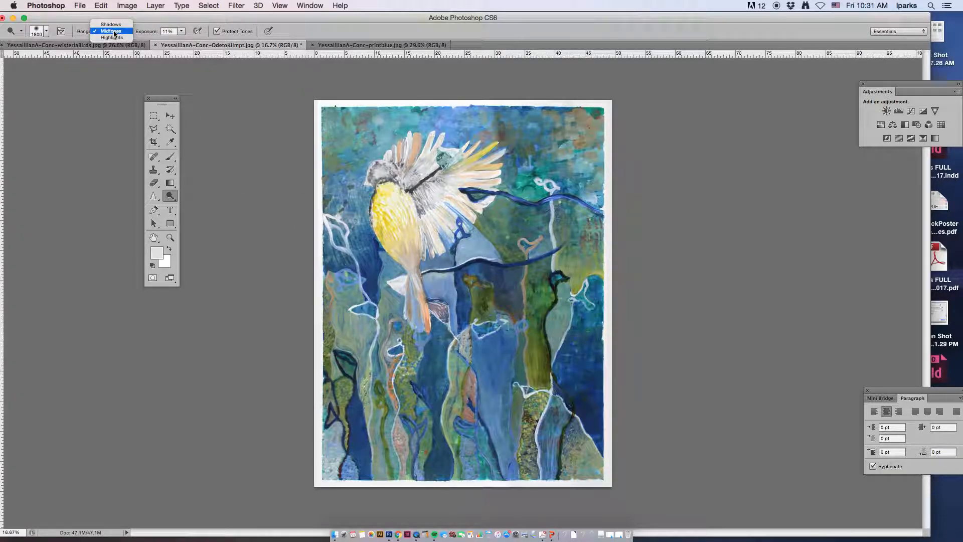
pyautogui.click(112, 37)
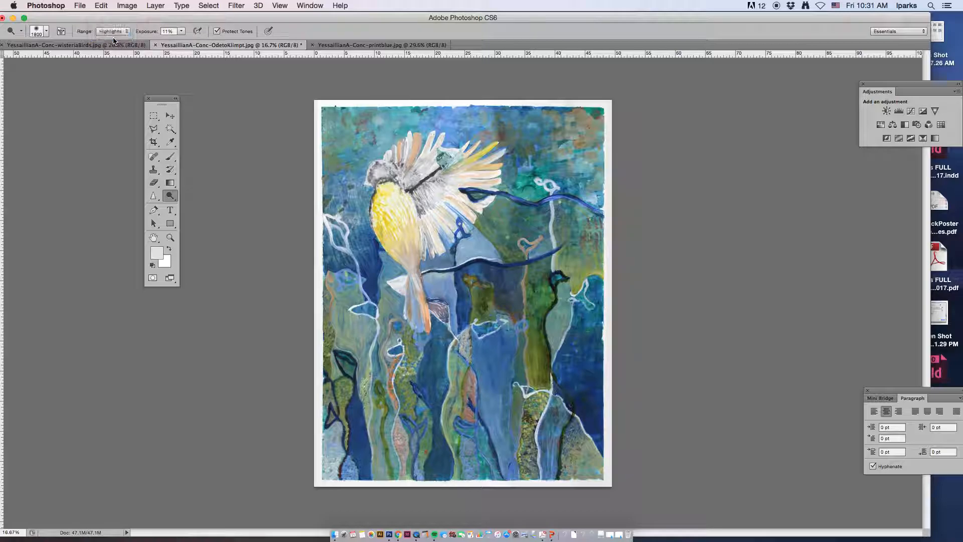
pyautogui.click(175, 31)
pyautogui.write('3')
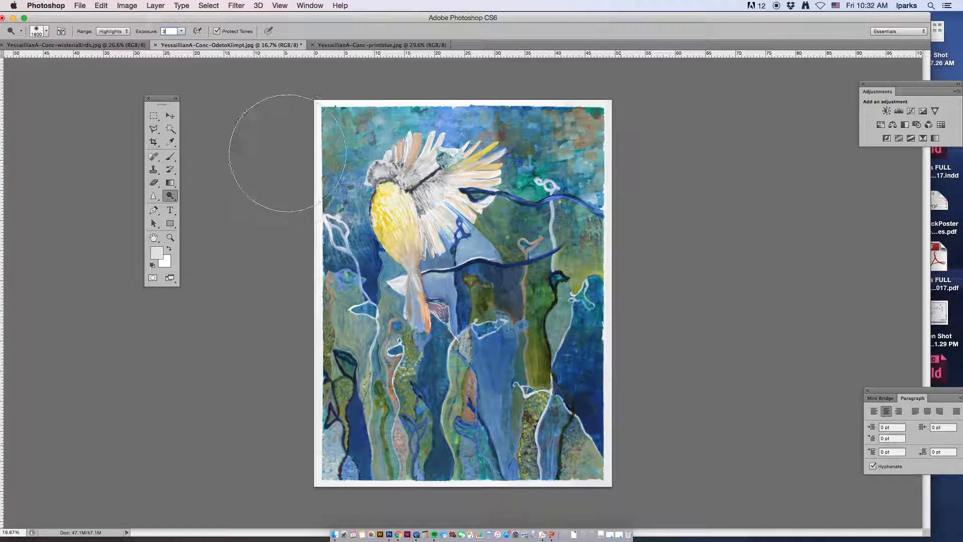
# - Dodge along all four paper margins around the painting to whiten the border
pyautogui.moveTo(294, 115)
pyautogui.mouseDown()
pyautogui.moveTo(284, 378)
pyautogui.moveTo(298, 475)
pyautogui.mouseUp()
pyautogui.moveTo(633, 104)
pyautogui.mouseDown()
pyautogui.moveTo(612, 183)
pyautogui.moveTo(603, 346)
pyautogui.moveTo(572, 484)
pyautogui.moveTo(584, 489)
pyautogui.mouseUp()
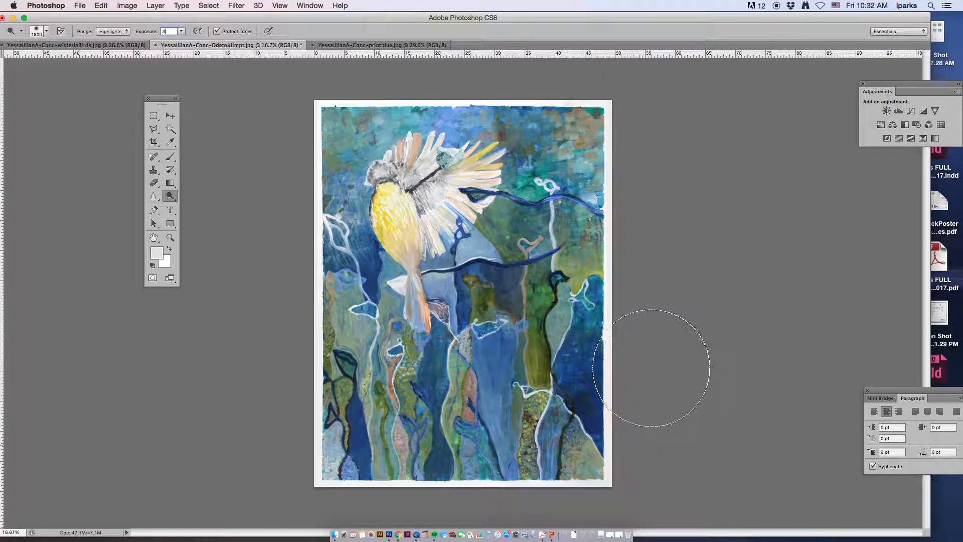
pyautogui.moveTo(624, 322)
pyautogui.mouseDown()
pyautogui.moveTo(620, 463)
pyautogui.moveTo(633, 473)
pyautogui.moveTo(565, 482)
pyautogui.moveTo(347, 476)
pyautogui.mouseUp()
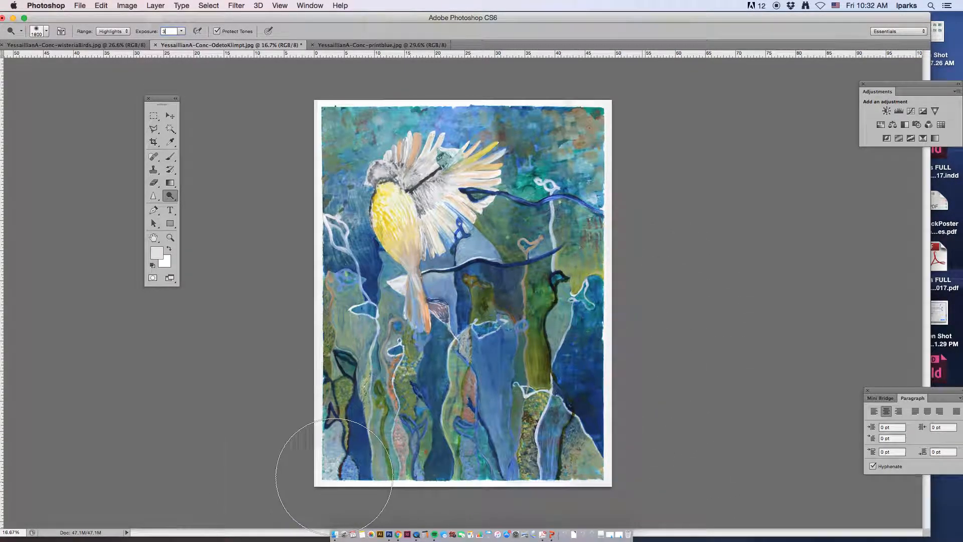
pyautogui.moveTo(274, 464); pyautogui.dragTo(280, 129)
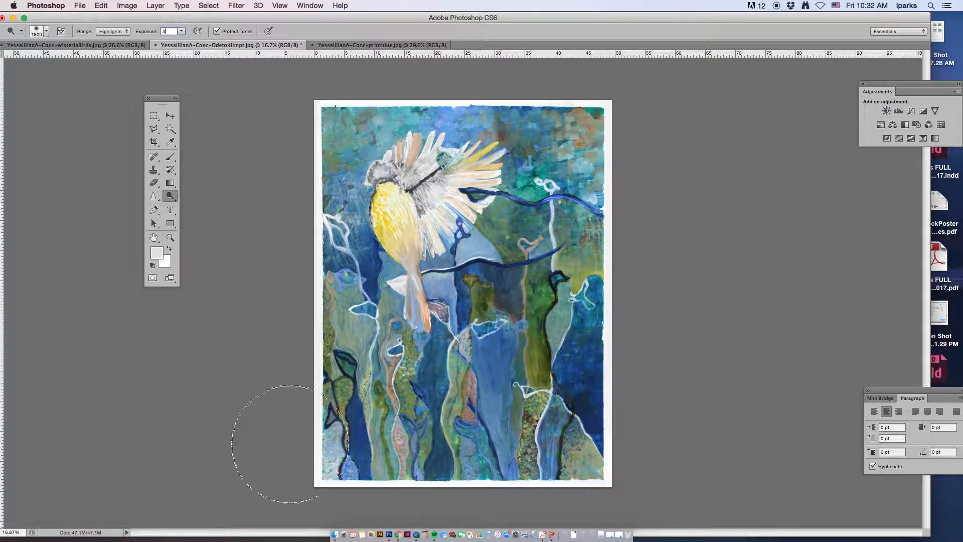
pyautogui.click(624, 426)
pyautogui.moveTo(624, 425)
pyautogui.mouseDown()
pyautogui.moveTo(615, 469)
pyautogui.moveTo(624, 481)
pyautogui.moveTo(632, 478)
pyautogui.moveTo(367, 464)
pyautogui.mouseUp()
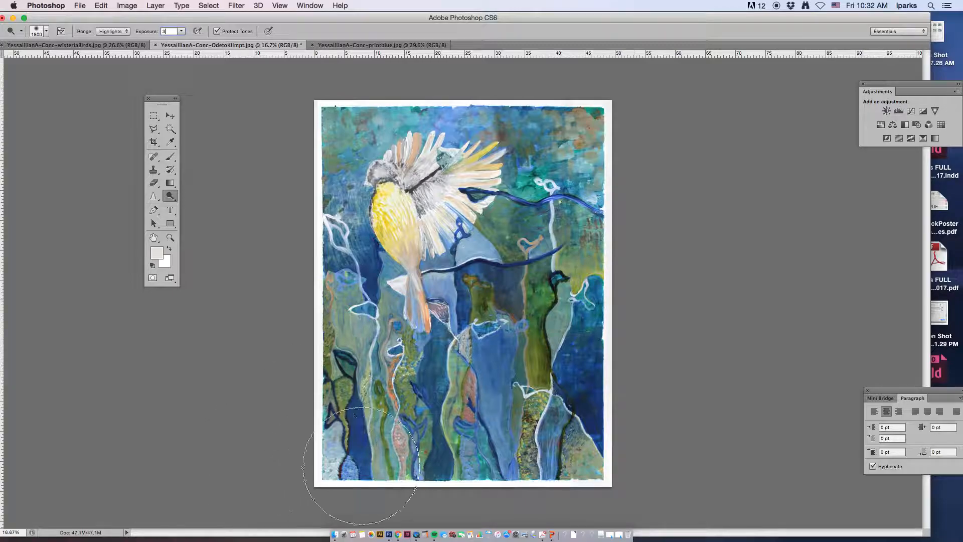
# - Switch to the Eyedropper and sample the paper's top margin
pyautogui.click(165, 134)
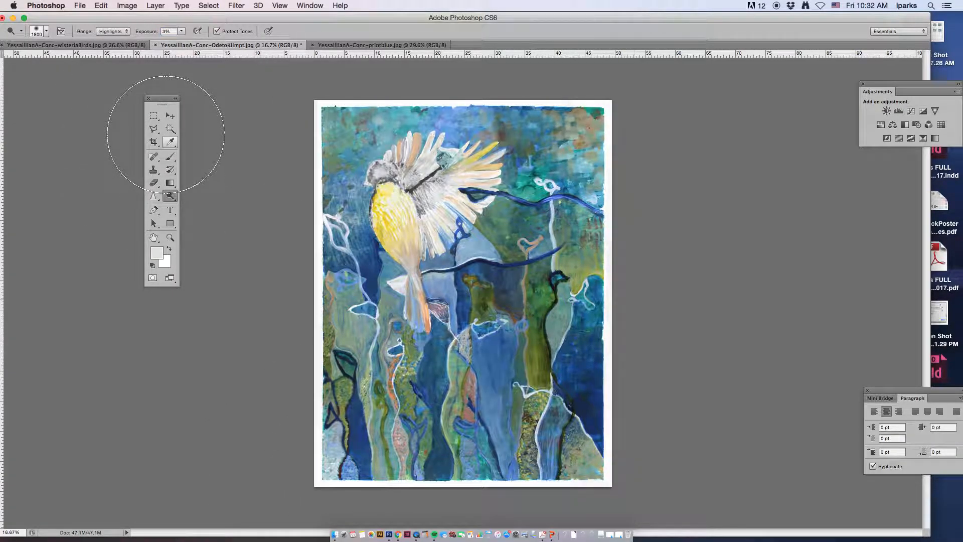
pyautogui.click(166, 144)
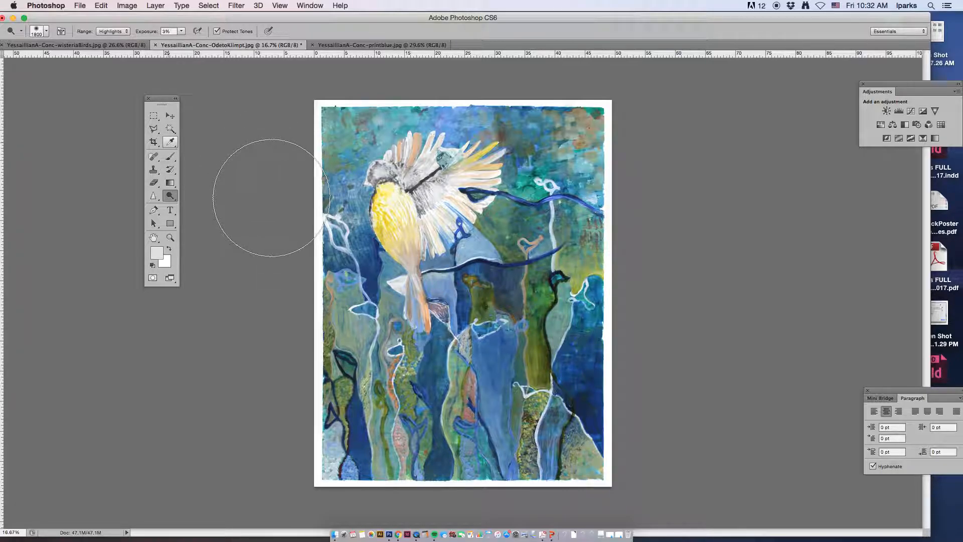
pyautogui.click(170, 142)
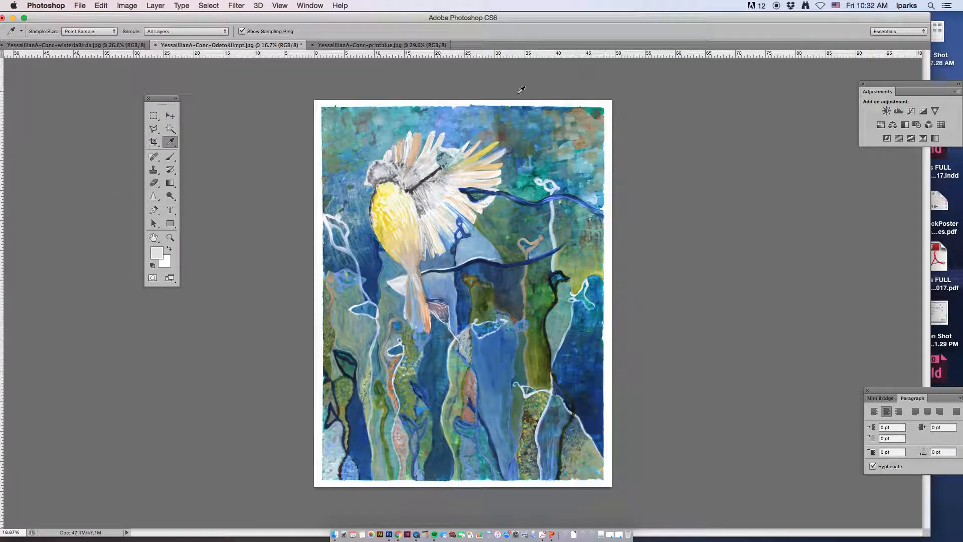
pyautogui.click(460, 102)
# - Open the foreground color picker and sample several points along the paper margins to check their whiteness
pyautogui.click(158, 253)
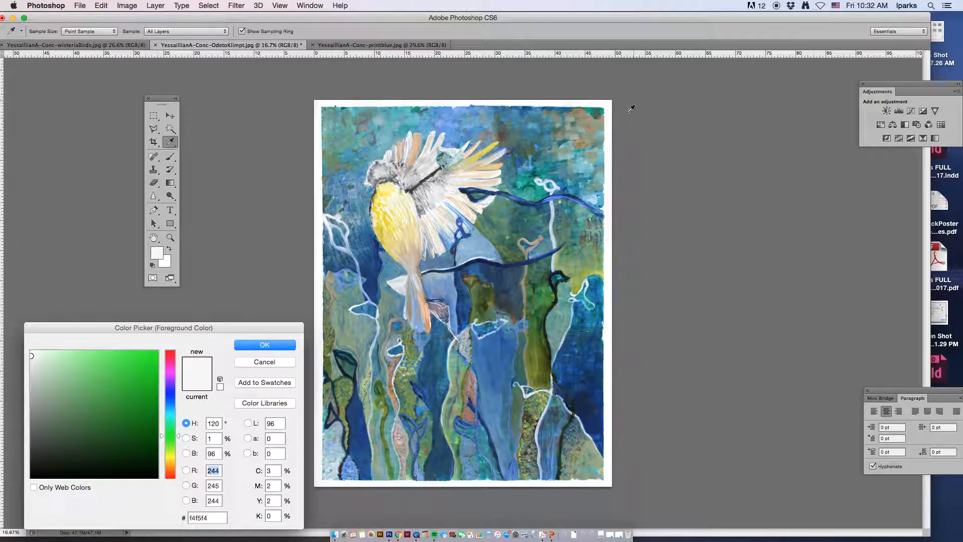
pyautogui.click(610, 298)
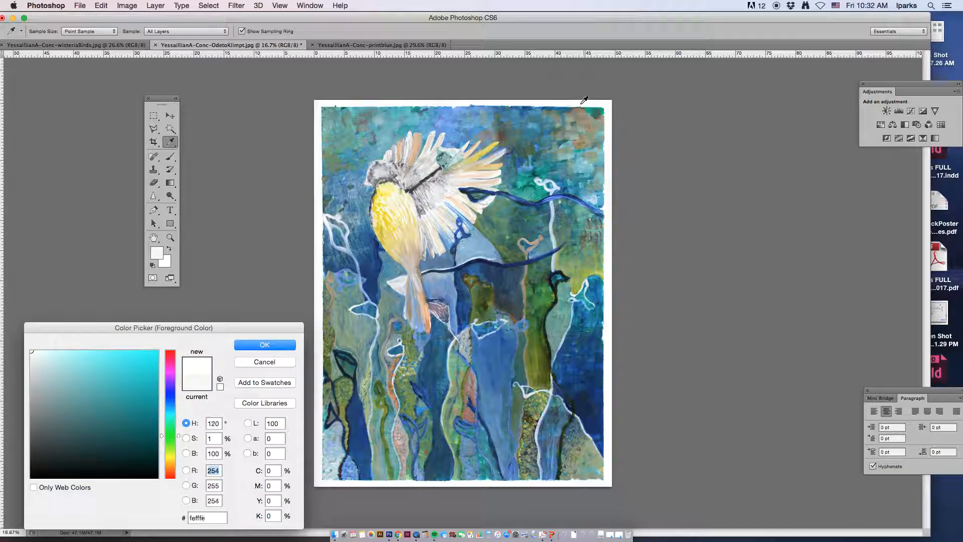
pyautogui.click(548, 100)
pyautogui.click(573, 98)
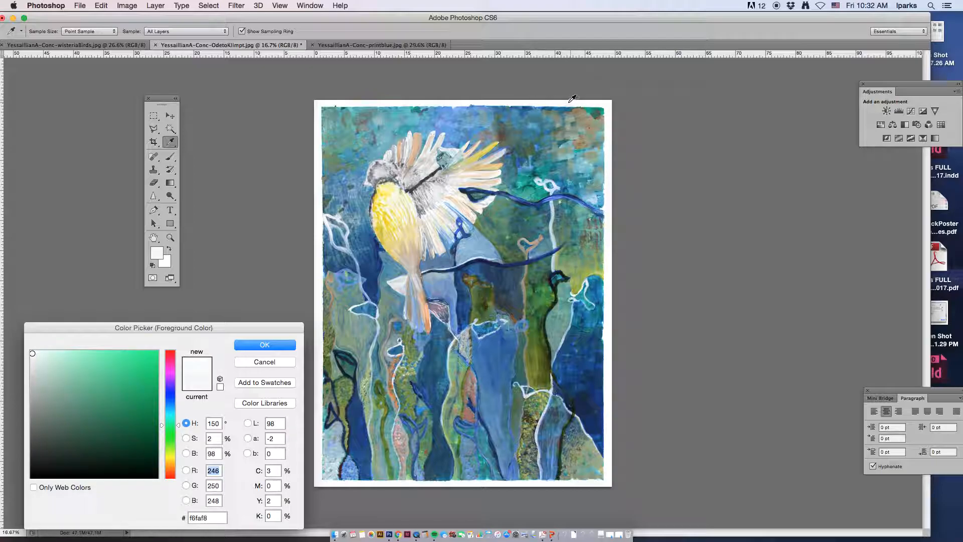
pyautogui.click(377, 101)
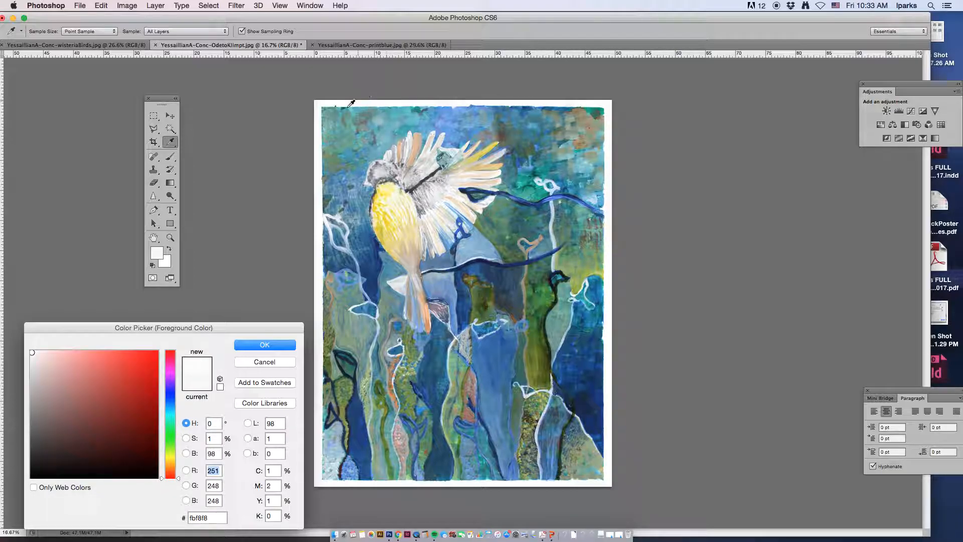
pyautogui.click(321, 106)
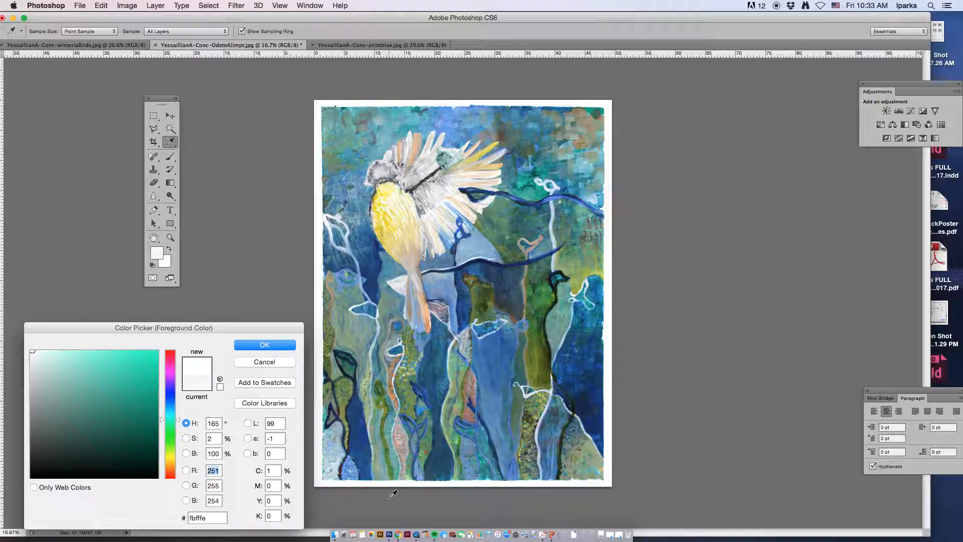
pyautogui.click(470, 481)
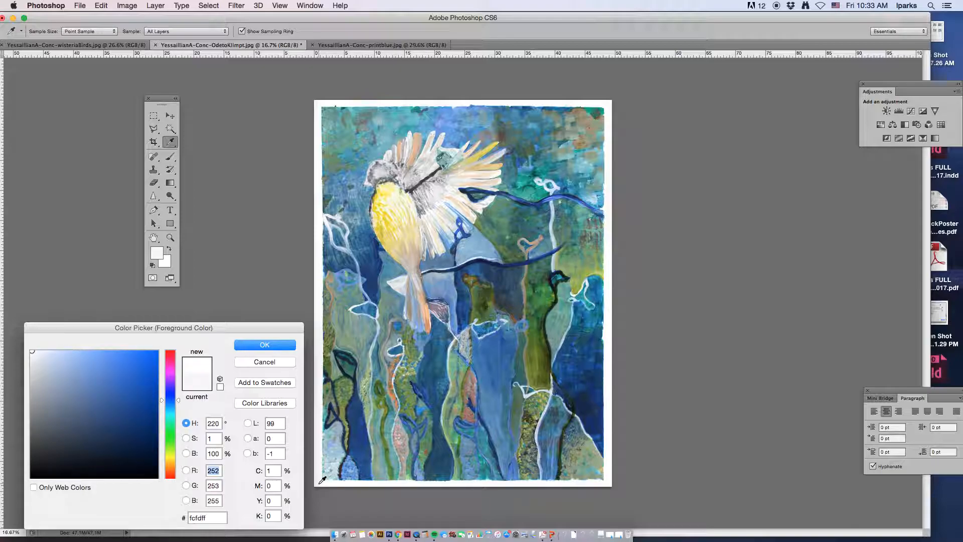
# - Sample one more point on the paper's left margin and close the color picker
pyautogui.click(321, 307)
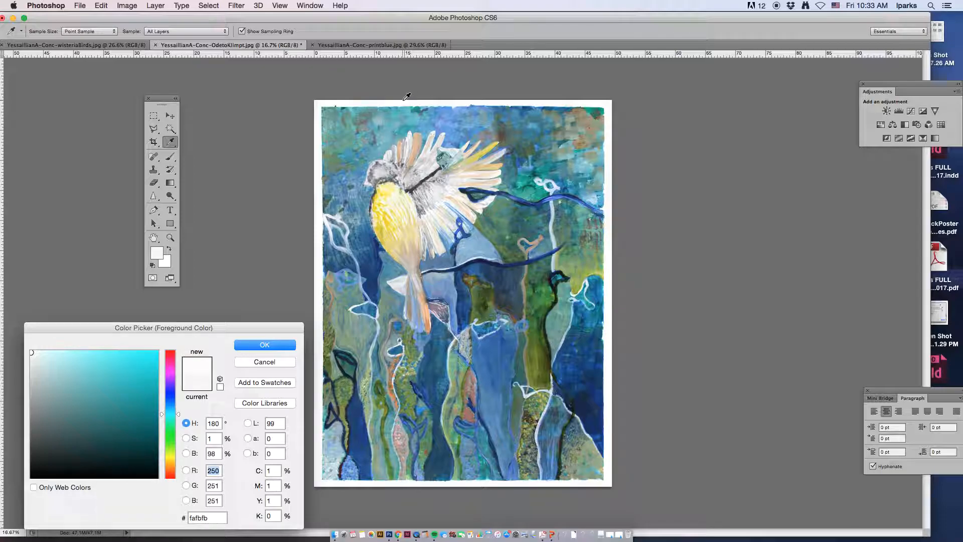
pyautogui.click(265, 344)
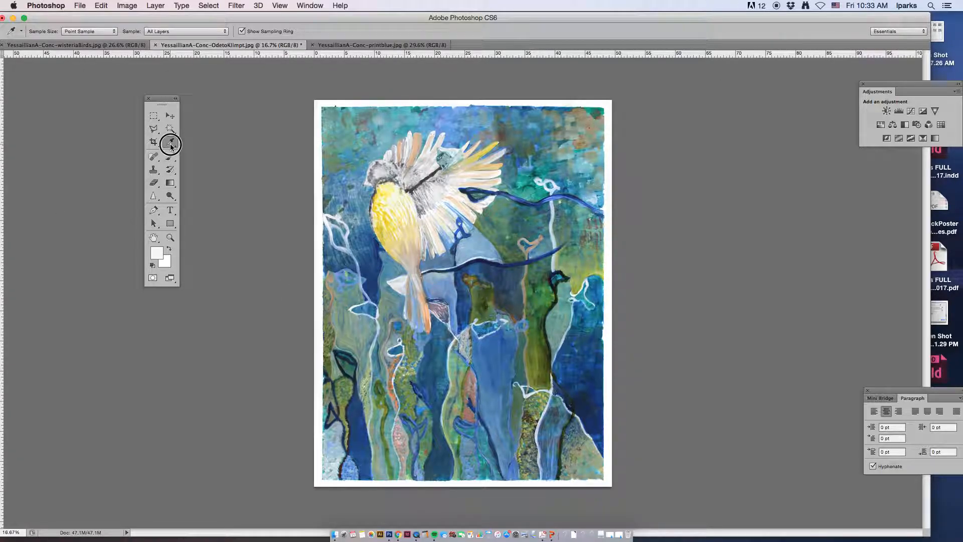
# - Switch to the Rectangular Marquee tool and save the cleaned-up image
pyautogui.click(170, 195)
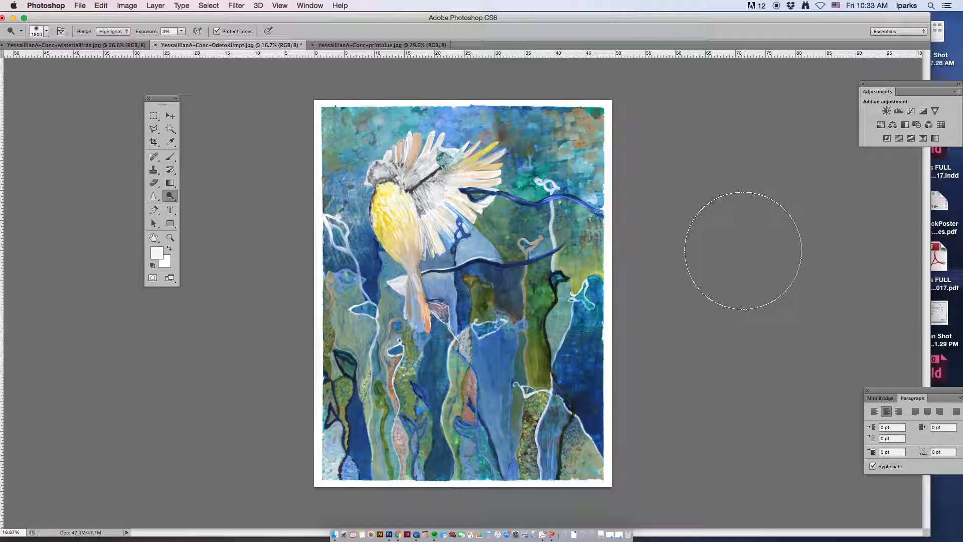
pyautogui.click(154, 116)
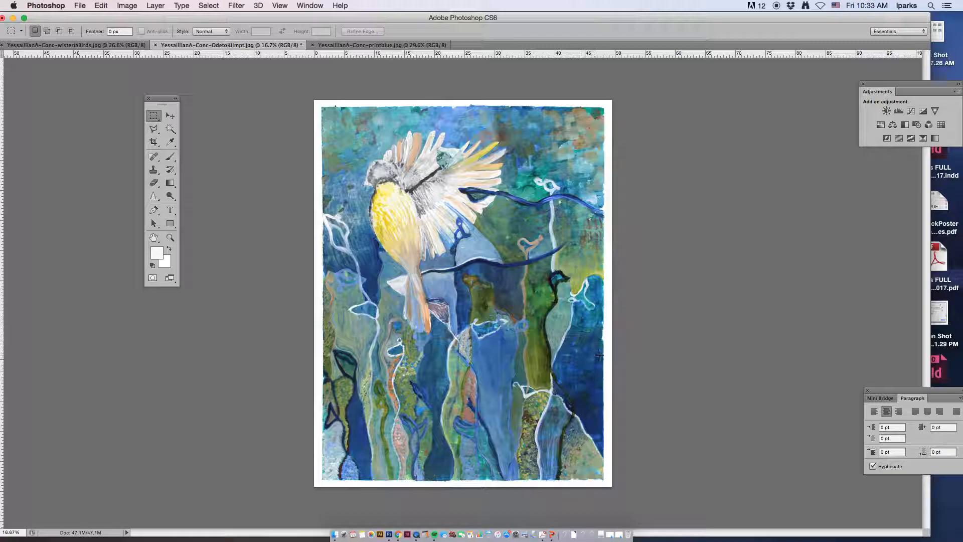
pyautogui.click(88, 7)
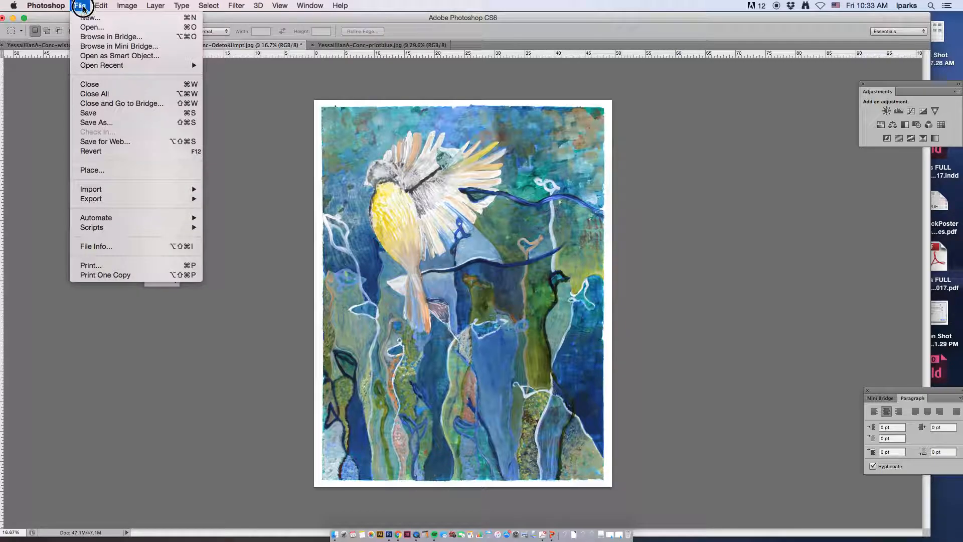
pyautogui.click(93, 113)
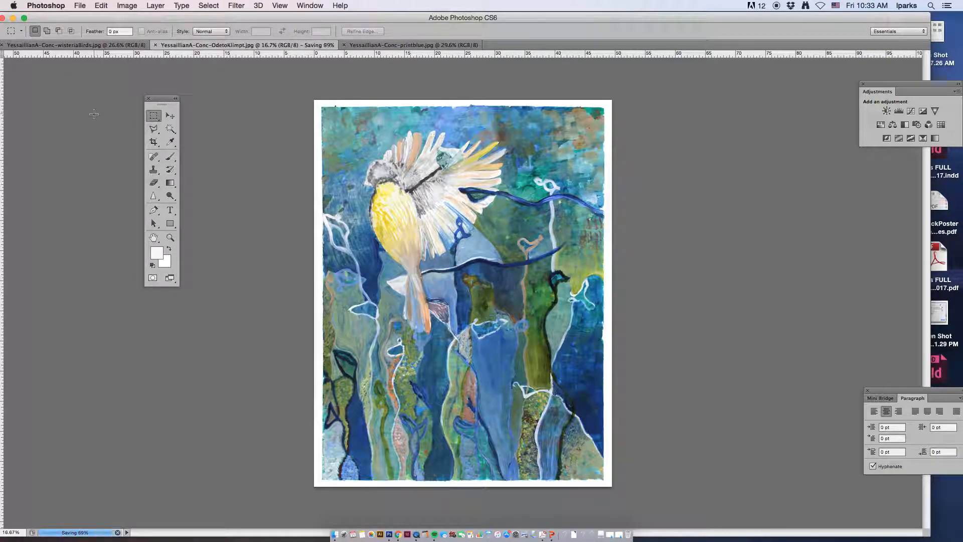